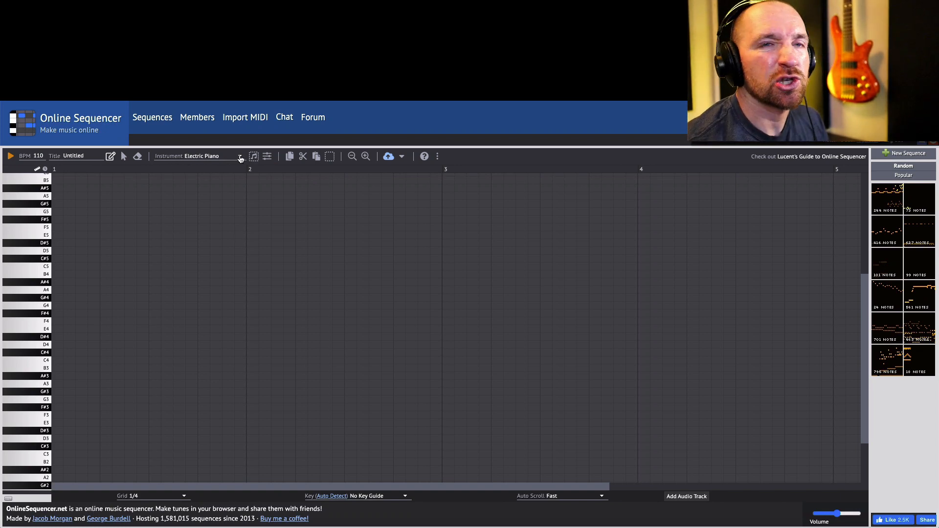
Step: Switch the instrument to the 8-Bit Drum Kit and draw a continuous hi-hat run across the first measure
{"action": "left_click", "coordinate": [241, 158]}
{"action": "left_click", "coordinate": [211, 301]}
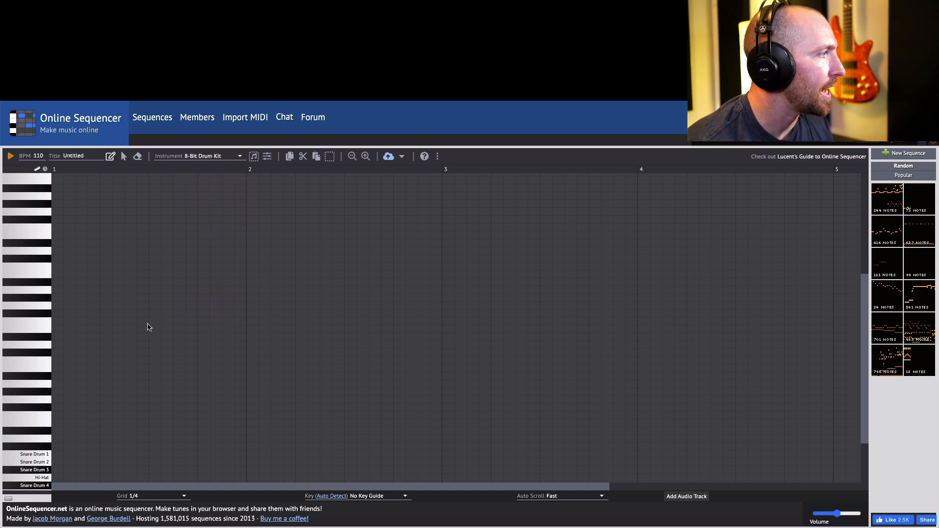
{"action": "scroll", "coordinate": [44, 411], "scroll_direction": "down", "scroll_amount": 3}
{"action": "left_click_drag", "start_coordinate": [41, 438], "coordinate": [249, 438]}
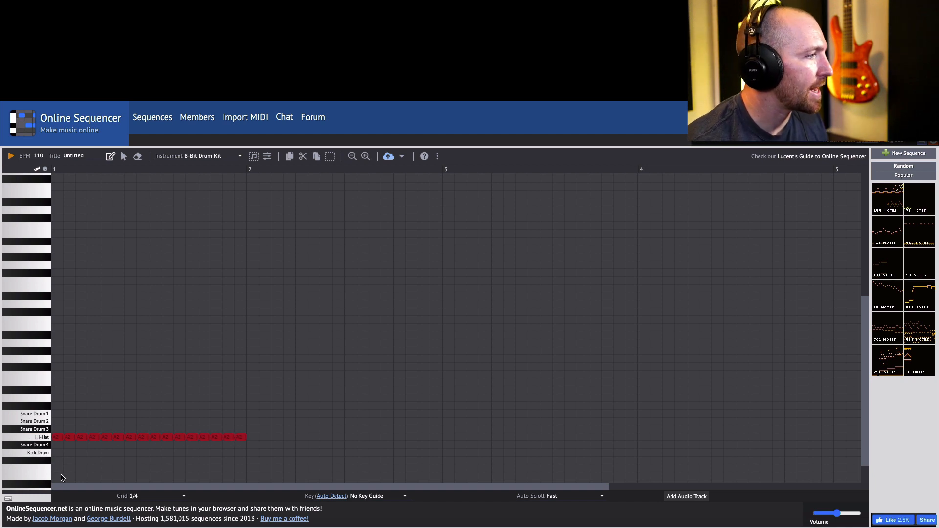
Step: Add kick drum hits at the start, middle and end plus Snare Drum 3 hits, then play the beat back
{"action": "left_click", "coordinate": [57, 453]}
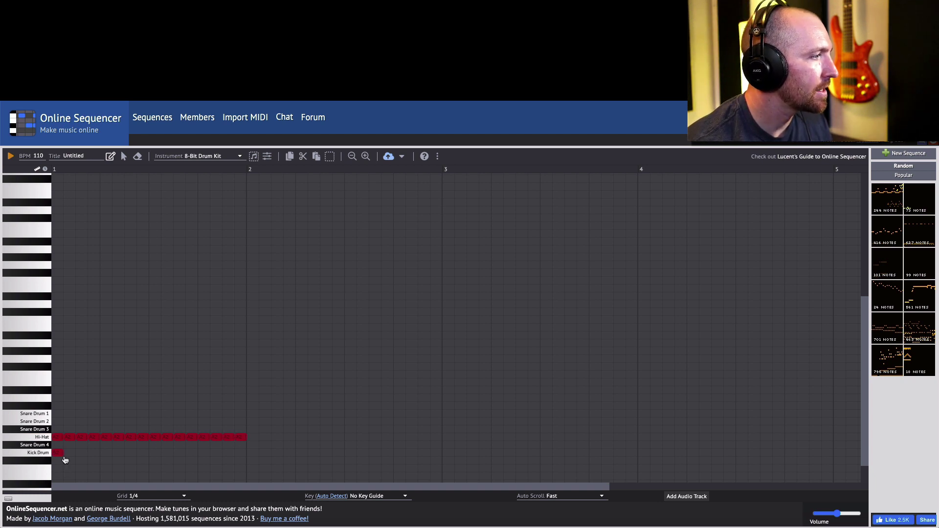
{"action": "left_click", "coordinate": [95, 454]}
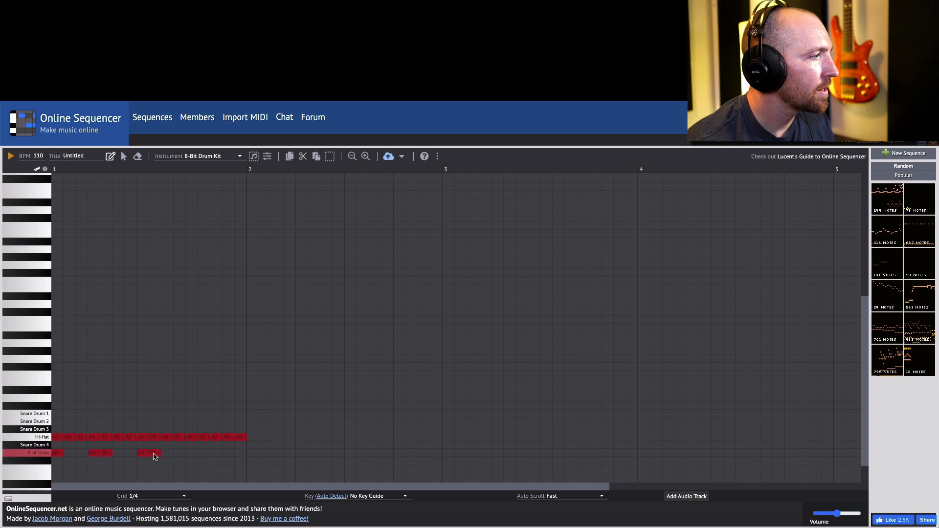
{"action": "left_click", "coordinate": [239, 456]}
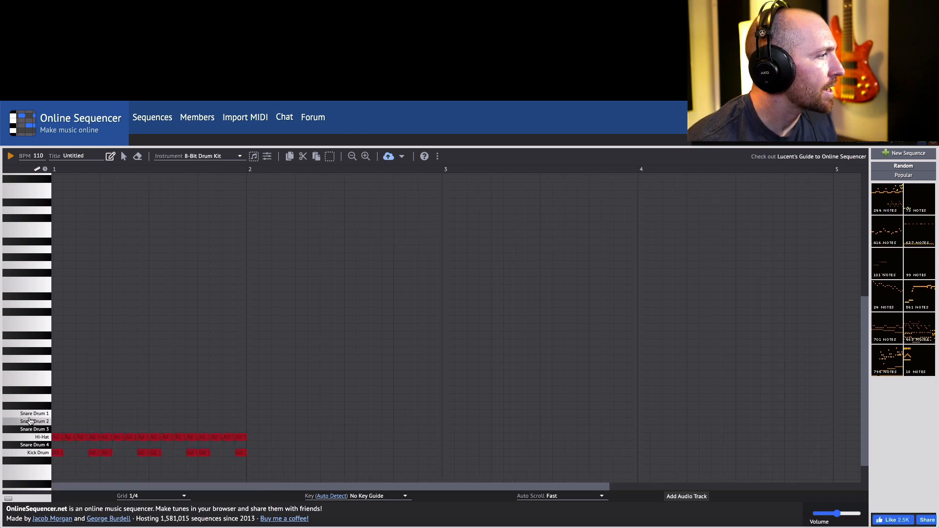
{"action": "left_click", "coordinate": [82, 431]}
{"action": "left_click", "coordinate": [131, 430]}
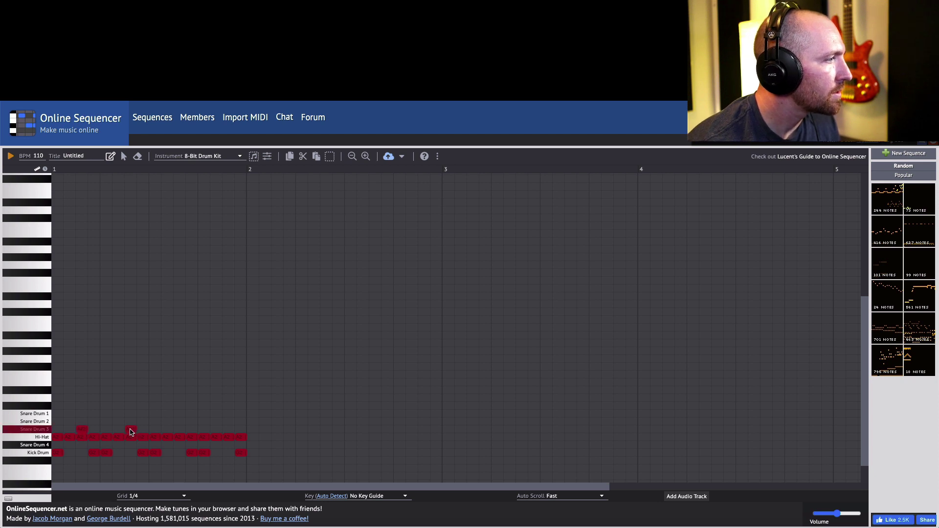
{"action": "left_click", "coordinate": [230, 430]}
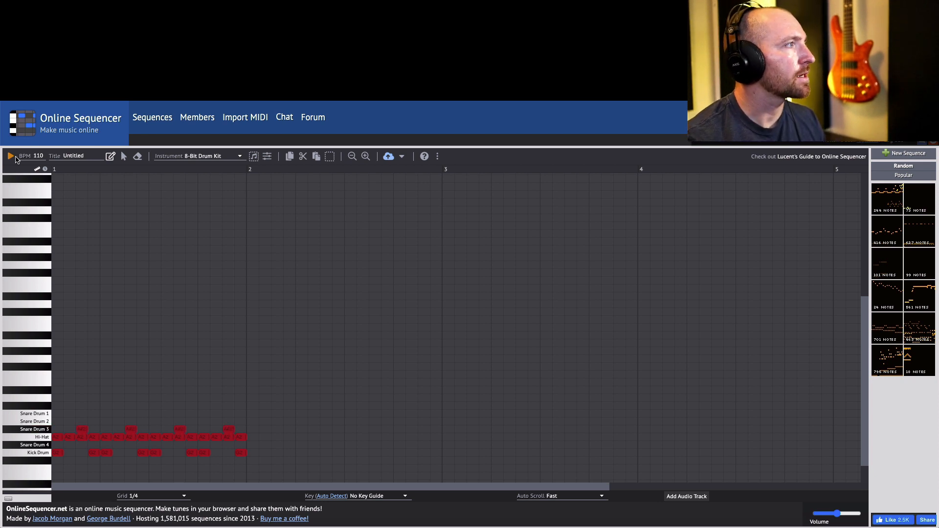
{"action": "left_click", "coordinate": [12, 156]}
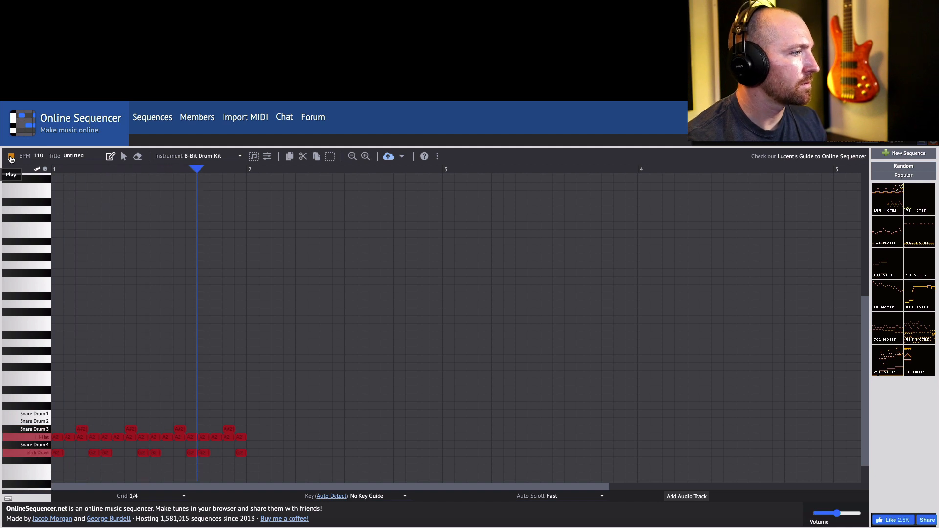
Step: Stop playback and switch the instrument to Slap Bass (via Bass)
{"action": "left_click", "coordinate": [11, 156]}
{"action": "left_click", "coordinate": [241, 157]}
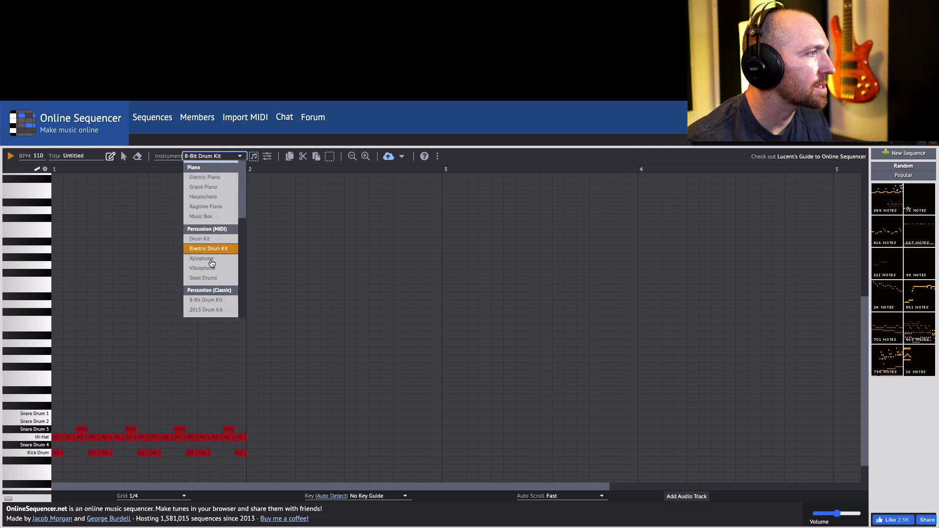
{"action": "scroll", "coordinate": [212, 273], "scroll_direction": "down", "scroll_amount": 3}
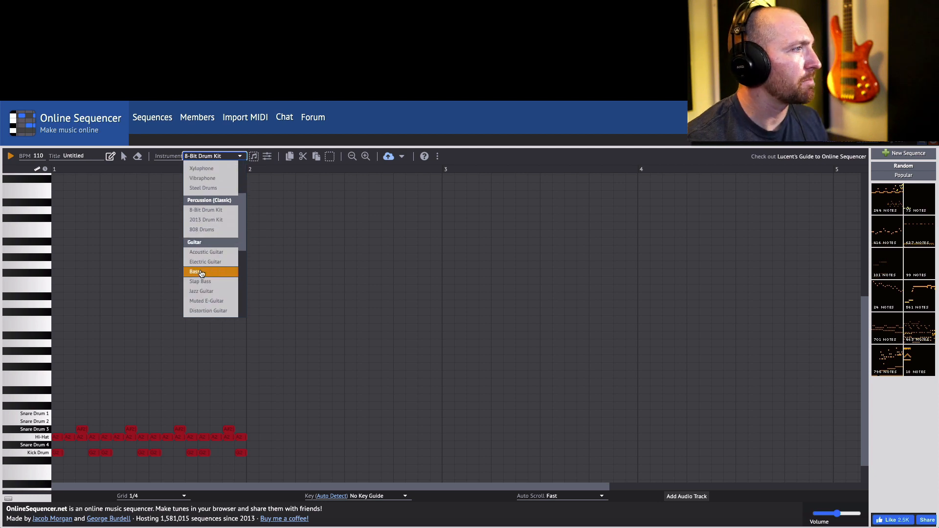
{"action": "left_click", "coordinate": [200, 273]}
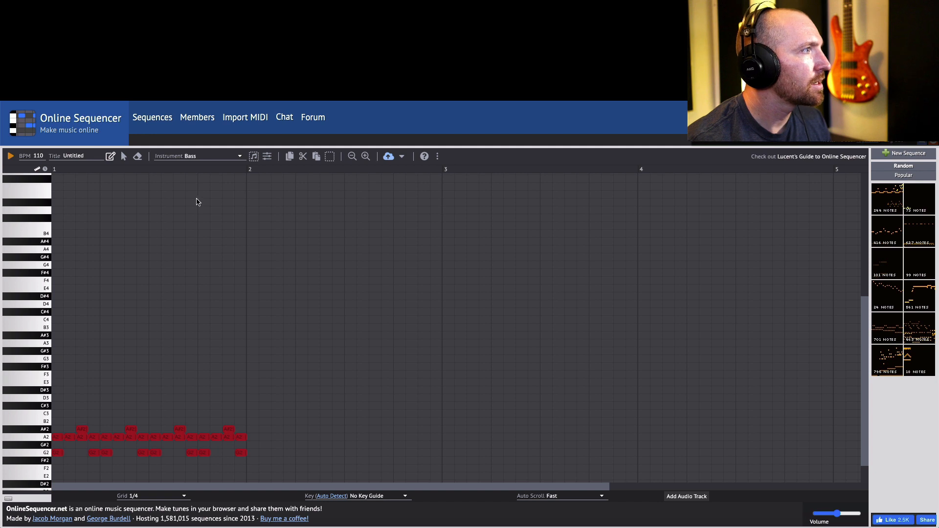
{"action": "left_click", "coordinate": [213, 156]}
{"action": "scroll", "coordinate": [220, 275], "scroll_direction": "down", "scroll_amount": 3}
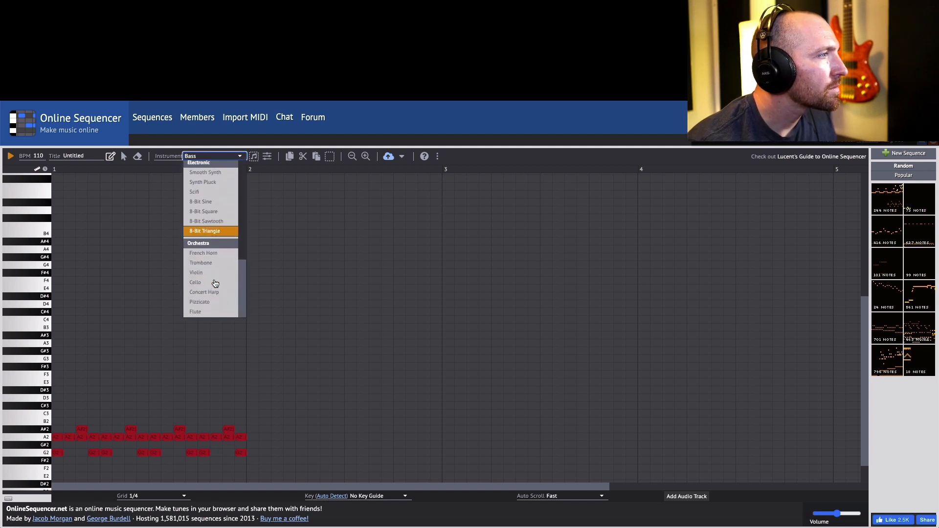
{"action": "scroll", "coordinate": [210, 264], "scroll_direction": "up", "scroll_amount": 3}
{"action": "left_click", "coordinate": [204, 252]}
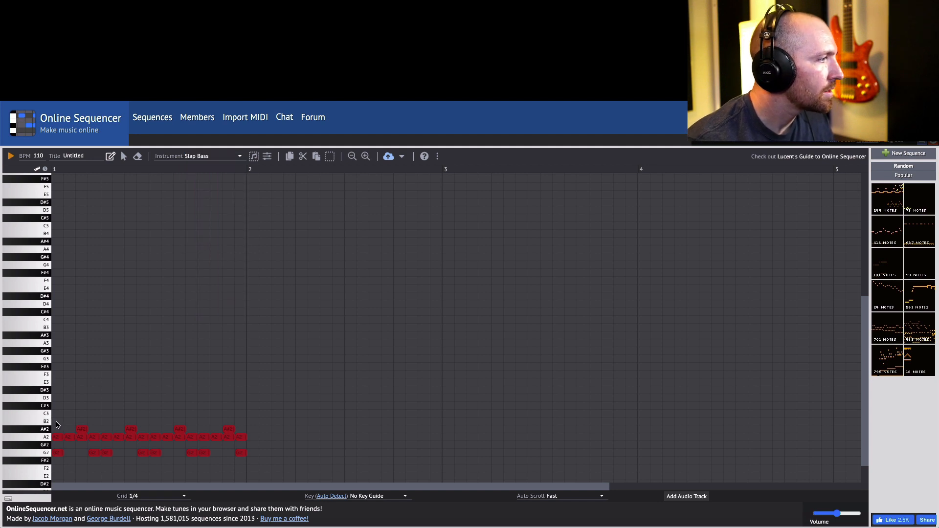
Step: Place D#3, D#3 and F3 bass notes under the drum bar and play the combination once
{"action": "left_click", "coordinate": [81, 393]}
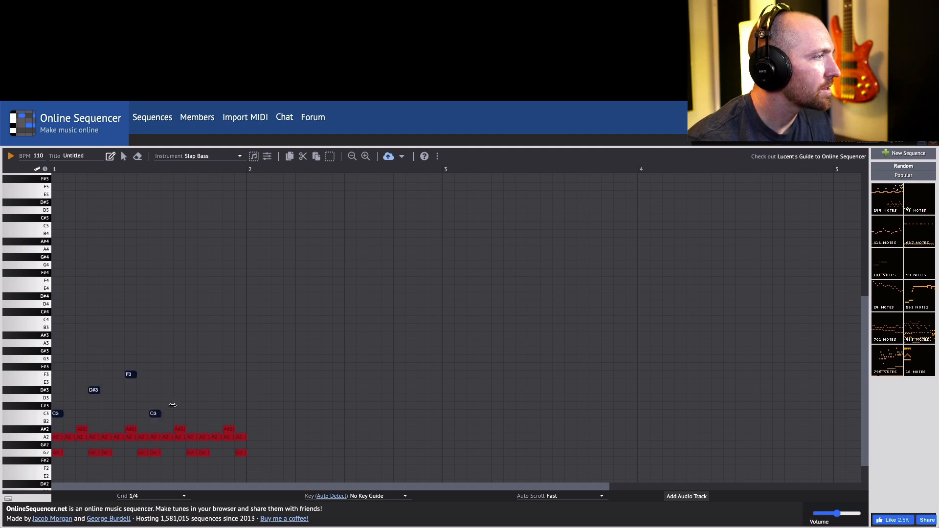
{"action": "left_click", "coordinate": [191, 390]}
{"action": "left_click", "coordinate": [214, 375]}
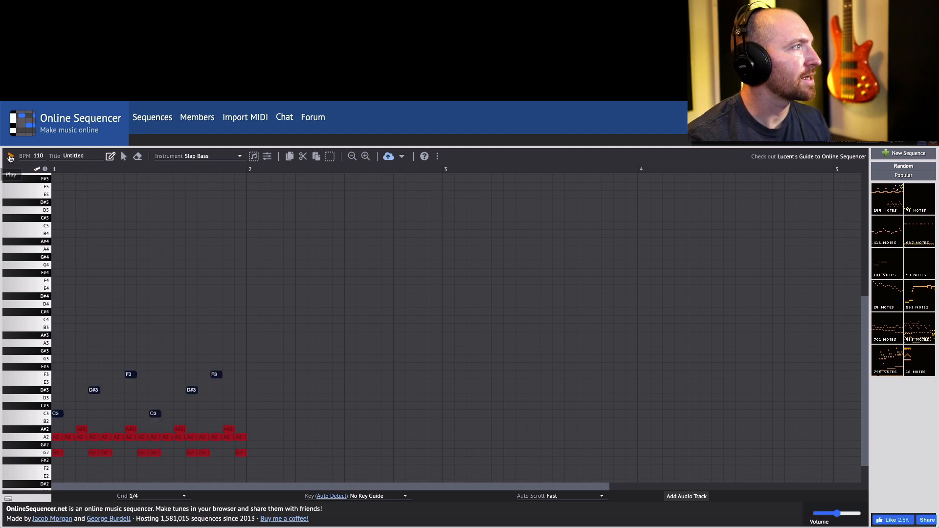
{"action": "left_click", "coordinate": [11, 156]}
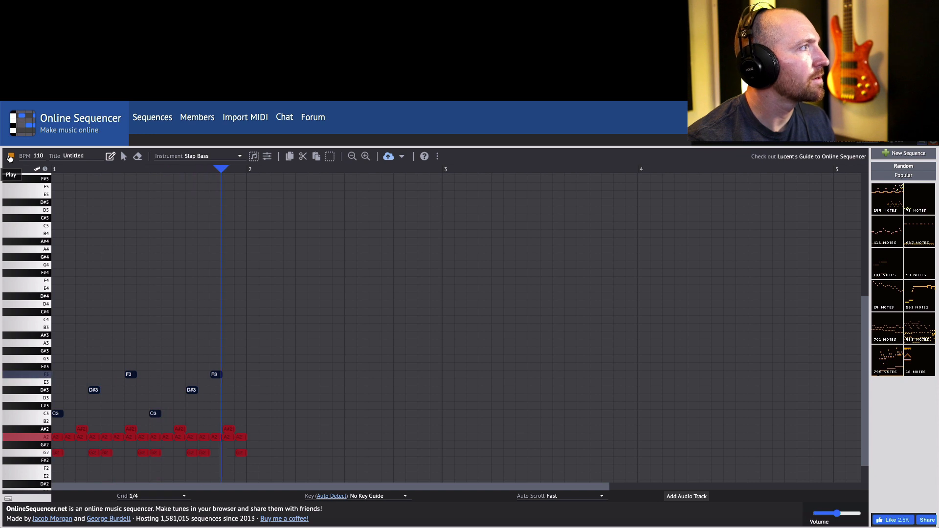
{"action": "left_click", "coordinate": [10, 157]}
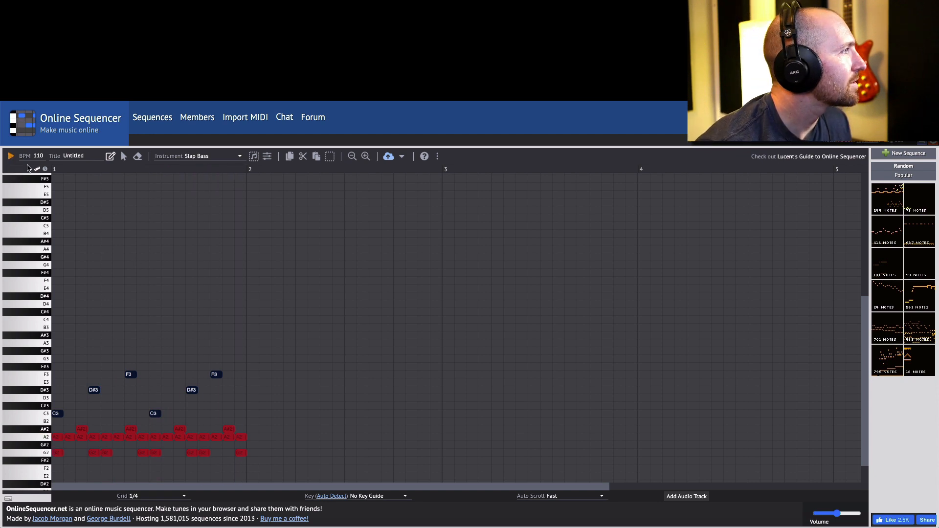
Step: Switch to Electric Guitar and draw the opening C5 note with following notes around A#4
{"action": "left_click", "coordinate": [213, 156]}
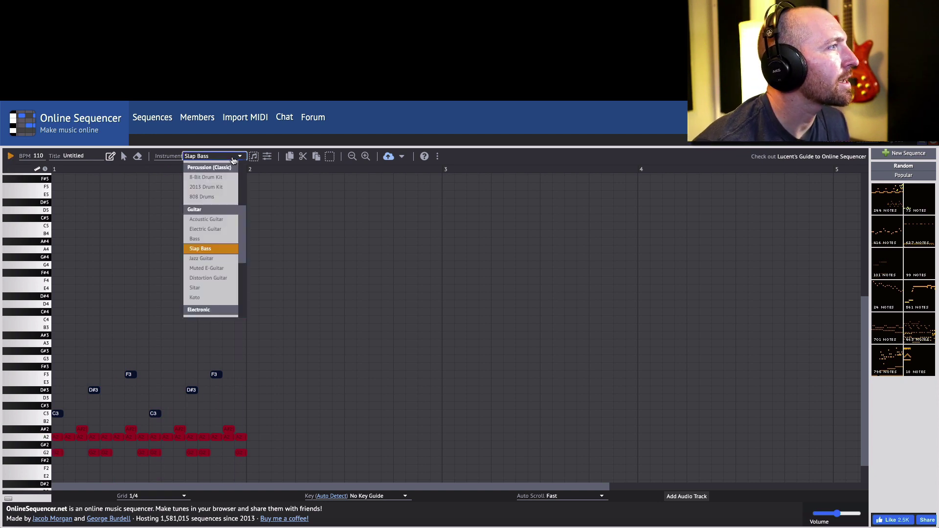
{"action": "left_click", "coordinate": [206, 231]}
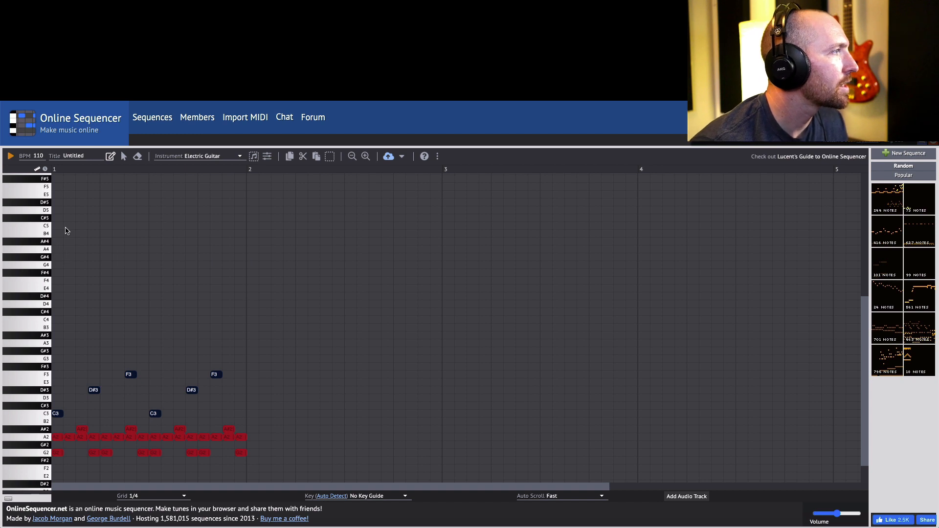
{"action": "left_click_drag", "start_coordinate": [55, 226], "coordinate": [99, 225]}
{"action": "left_click", "coordinate": [108, 243]}
{"action": "left_click", "coordinate": [126, 257]}
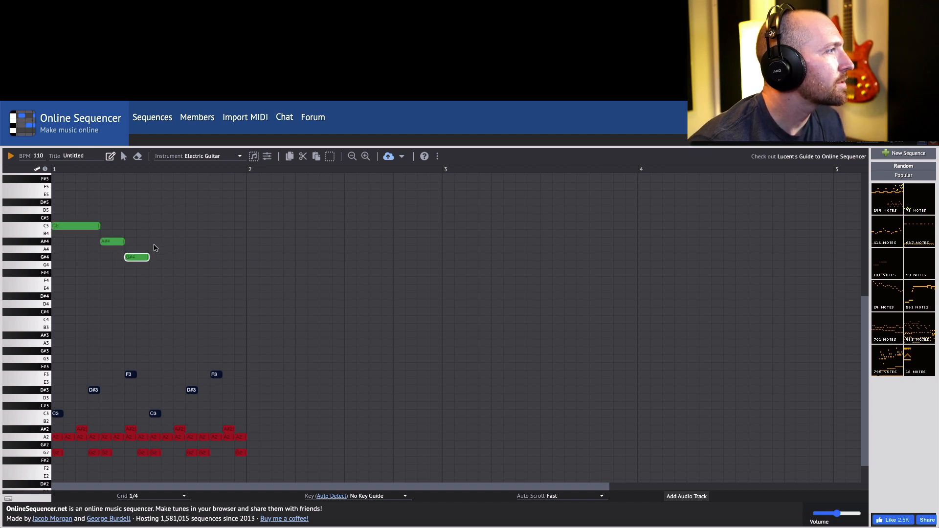
Step: Finish the melody with a C5 run and a closing A#4 note, then play the full song
{"action": "left_click", "coordinate": [154, 241]}
{"action": "left_click_drag", "start_coordinate": [163, 226], "coordinate": [220, 225]}
{"action": "left_click", "coordinate": [229, 241]}
{"action": "left_click", "coordinate": [11, 155]}
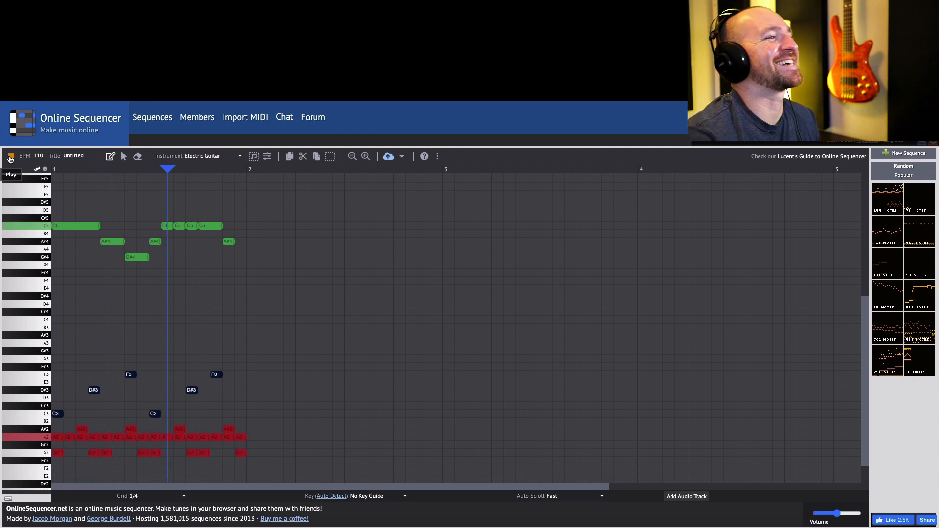
Step: Replace the Untitled title with Mario Jam 2.0
{"action": "double_click", "coordinate": [74, 156]}
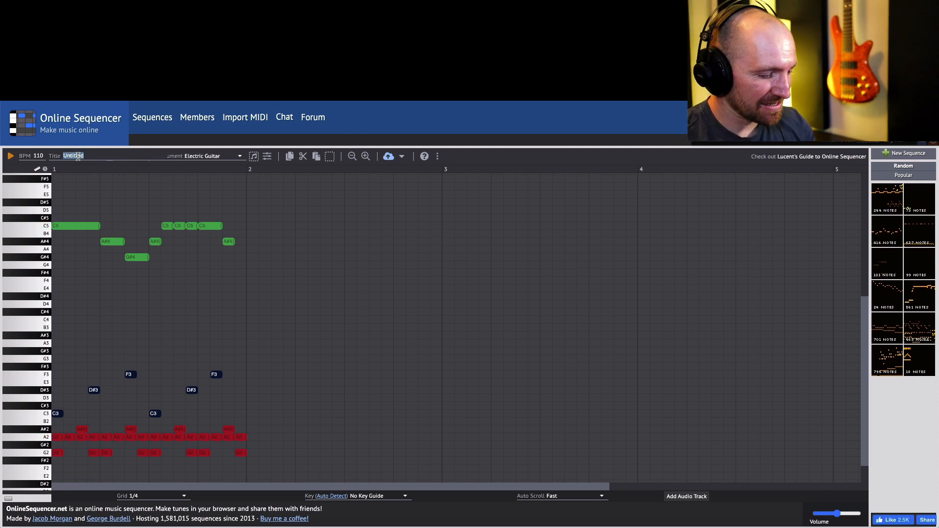
{"action": "type", "text": "Mario Jam"}
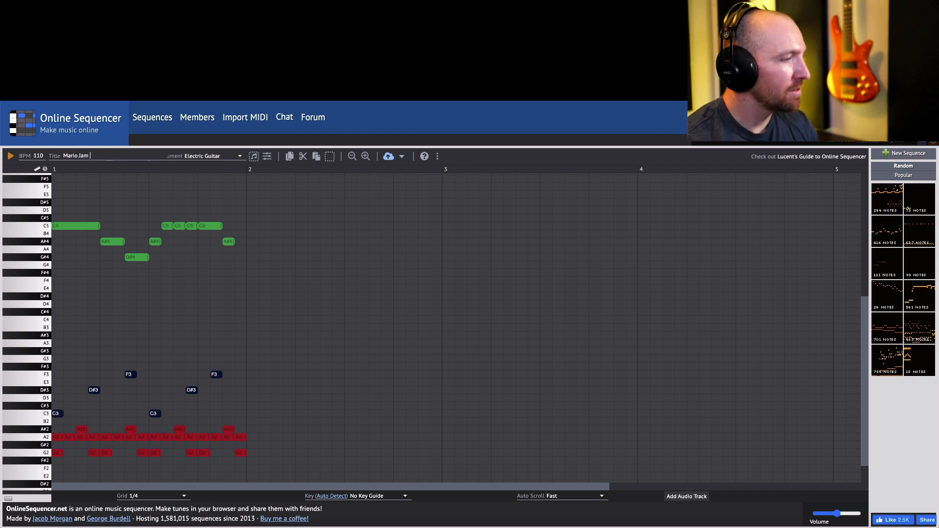
{"action": "type", "text": " v"}
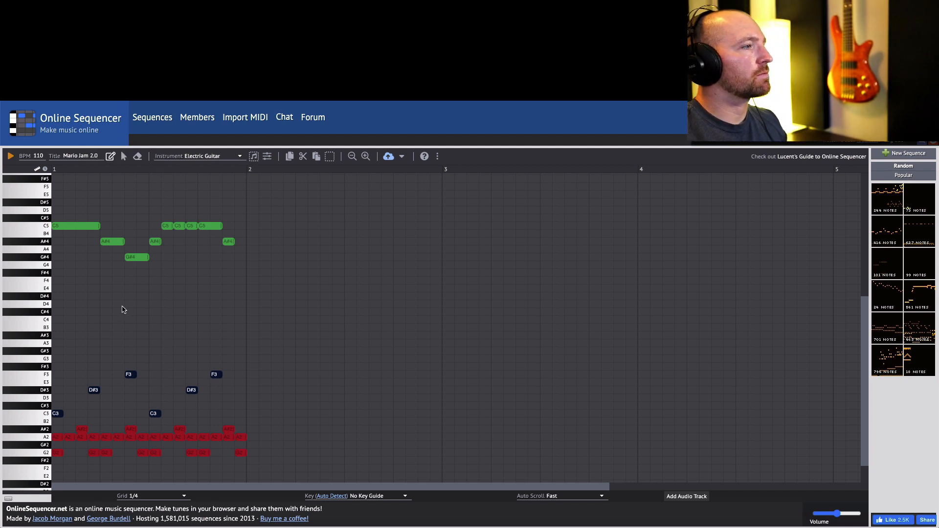
Step: Play the finished song, then play and stop the saved Mario Jam 2.0 page
{"action": "left_click", "coordinate": [11, 156]}
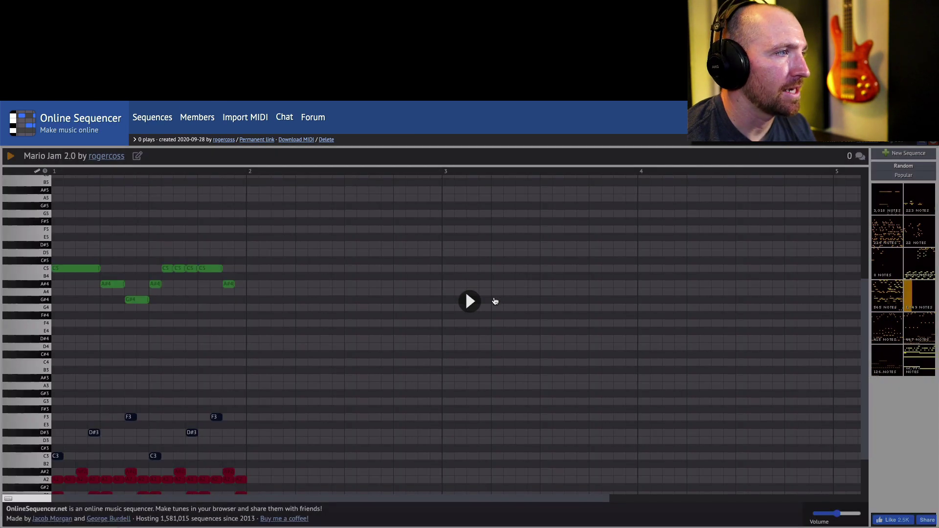
{"action": "left_click", "coordinate": [469, 301]}
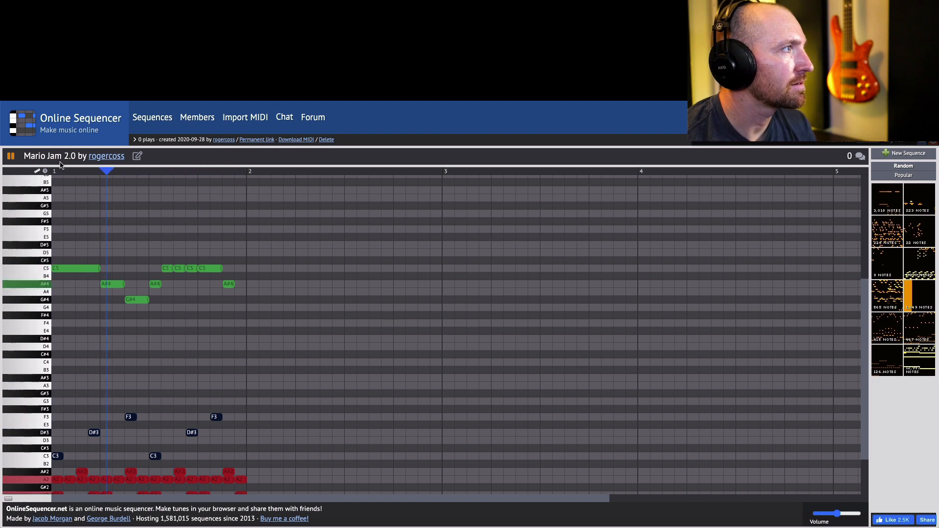
{"action": "key", "text": "space"}
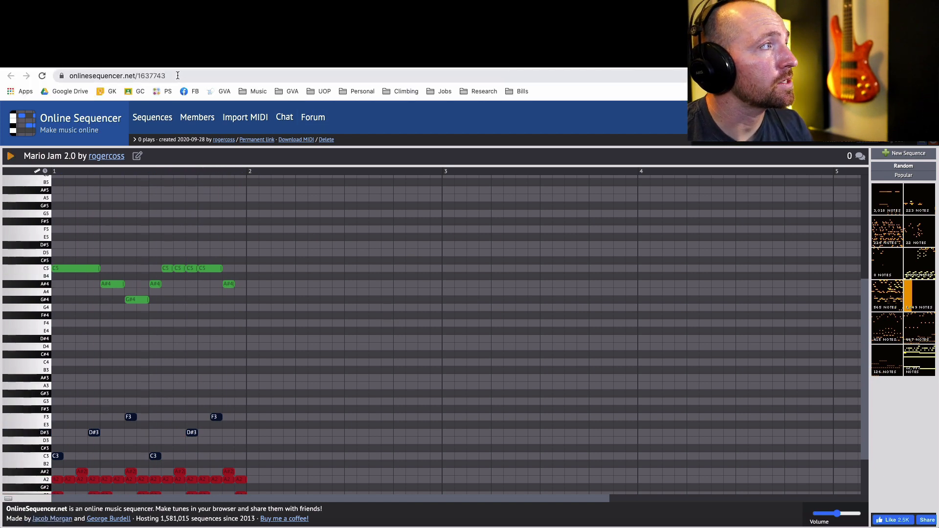
Step: Copy the Mario Jam 2.0 URL, verify it loads in a new tab, and select the address again for copying
{"action": "left_click", "coordinate": [177, 75]}
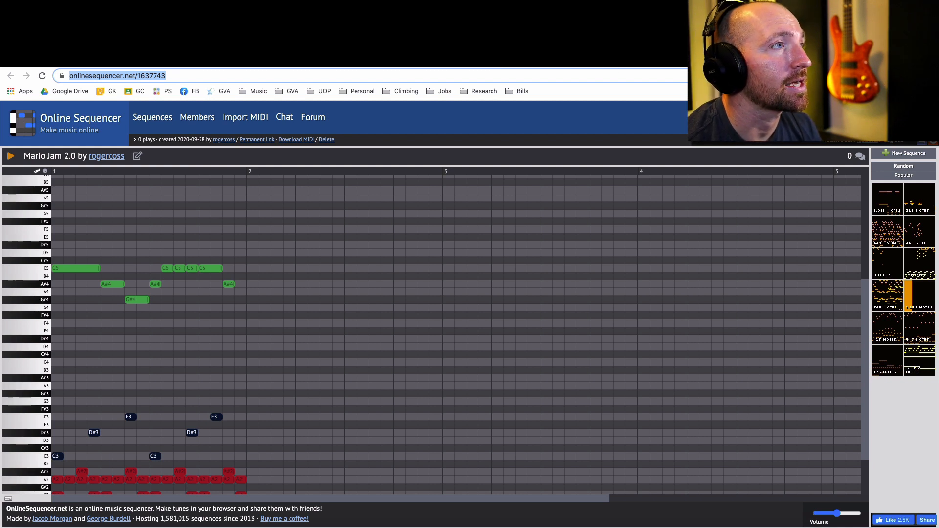
{"action": "key", "text": "ctrl+t"}
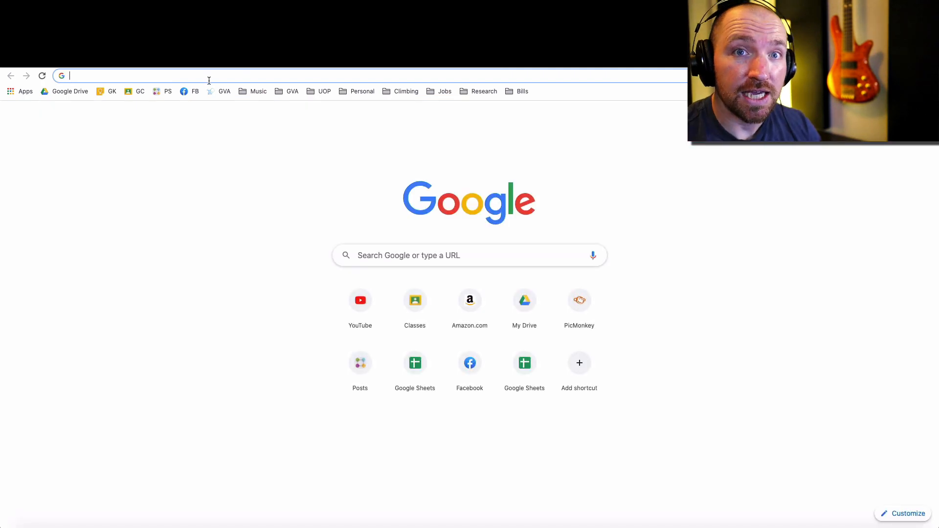
{"action": "type", "text": "https://onlinesequencer.net/1637743"}
{"action": "key", "text": "Return"}
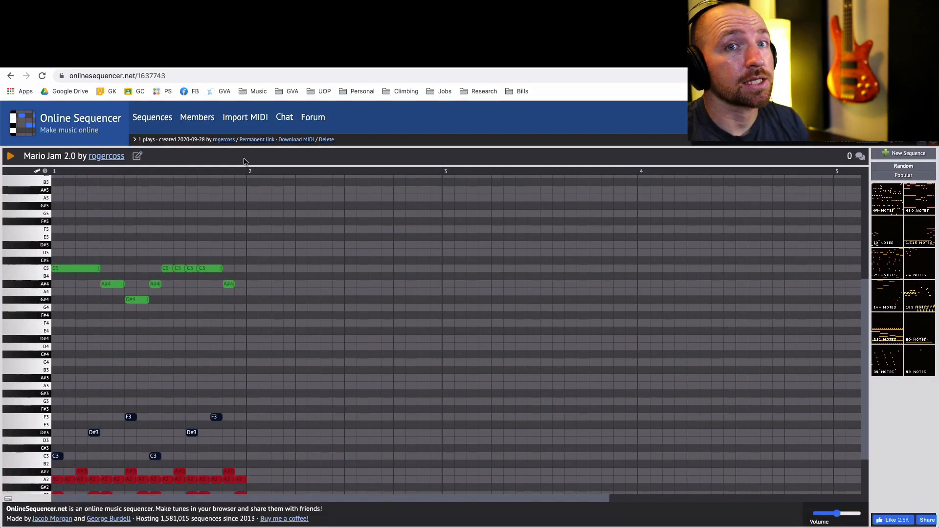
{"action": "key", "text": "ctrl+l"}
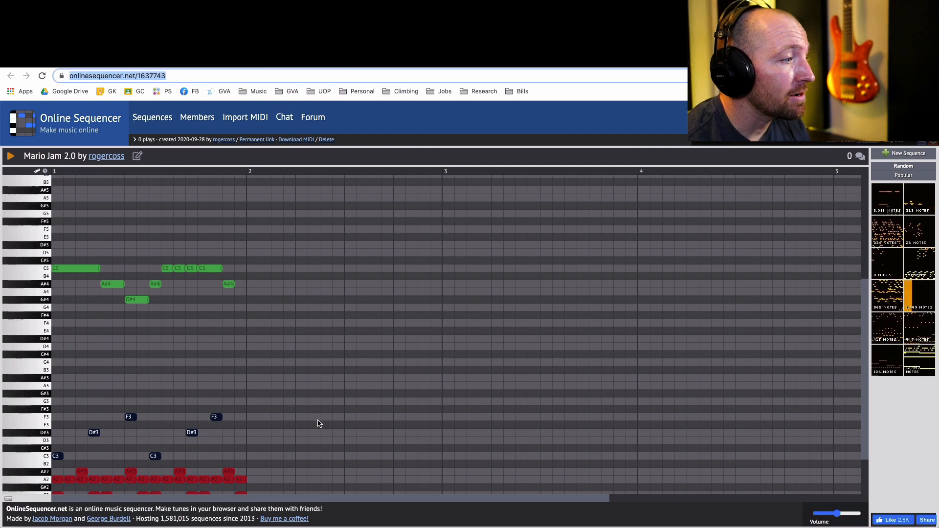
Step: Go to the student's view of My Music Classroom and open the Online Sequencer assignment card
{"action": "left_click", "coordinate": [183, 521]}
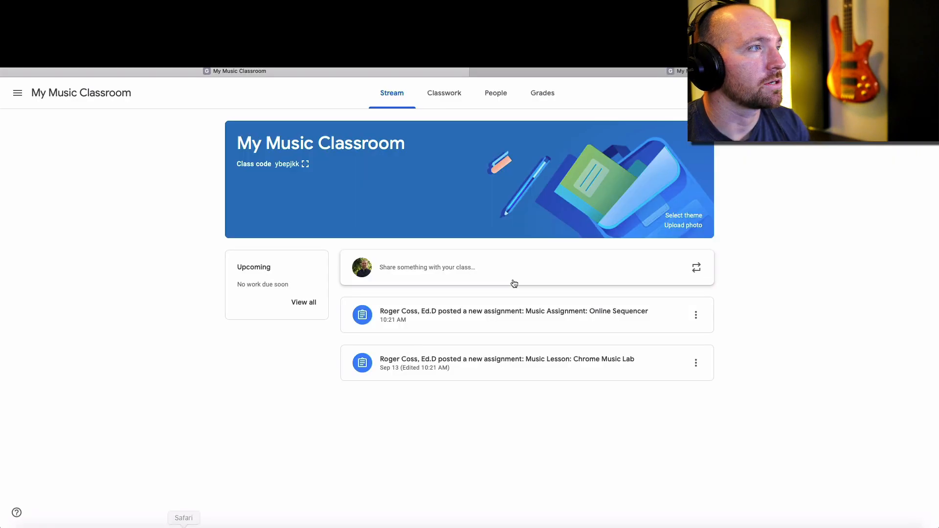
{"action": "left_click", "coordinate": [570, 70]}
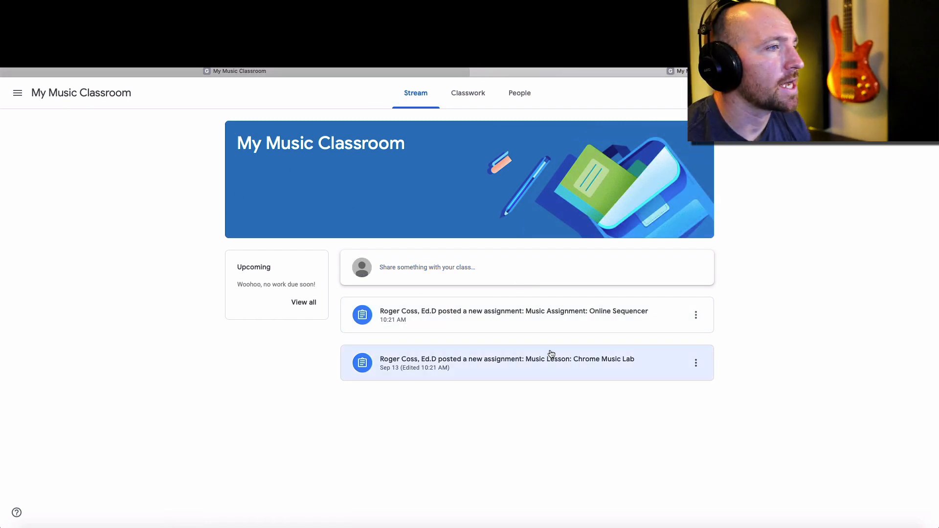
{"action": "left_click", "coordinate": [521, 311]}
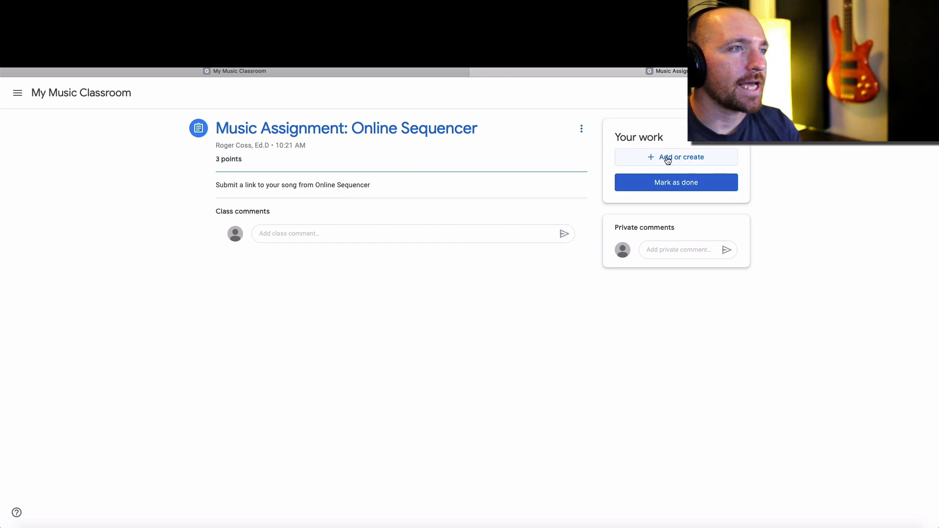
Step: Attach the Mario Jam 2.0 URL as a Link under Your work
{"action": "left_click", "coordinate": [667, 159]}
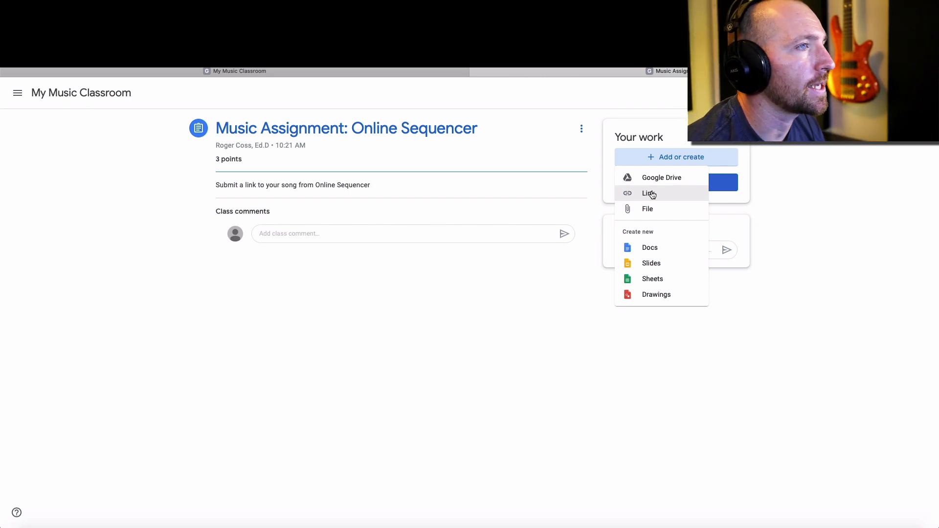
{"action": "left_click", "coordinate": [650, 193]}
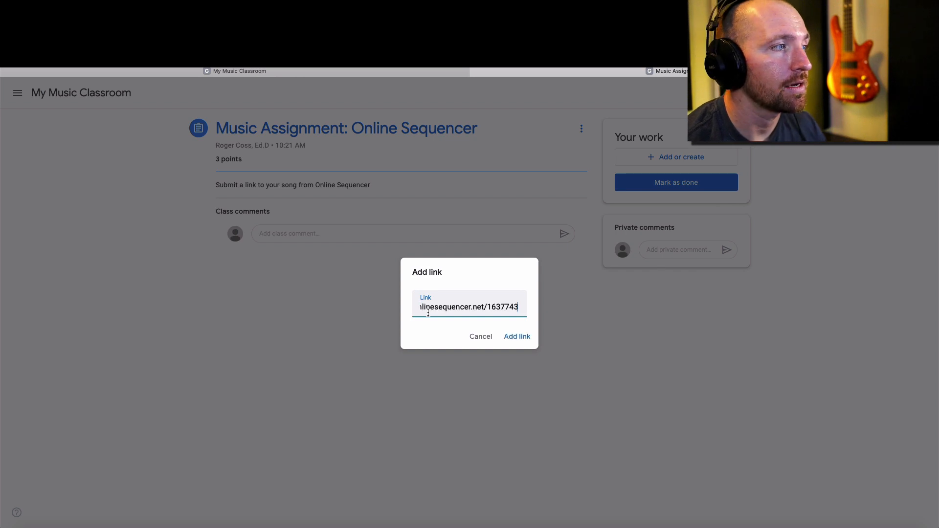
{"action": "left_click", "coordinate": [519, 337]}
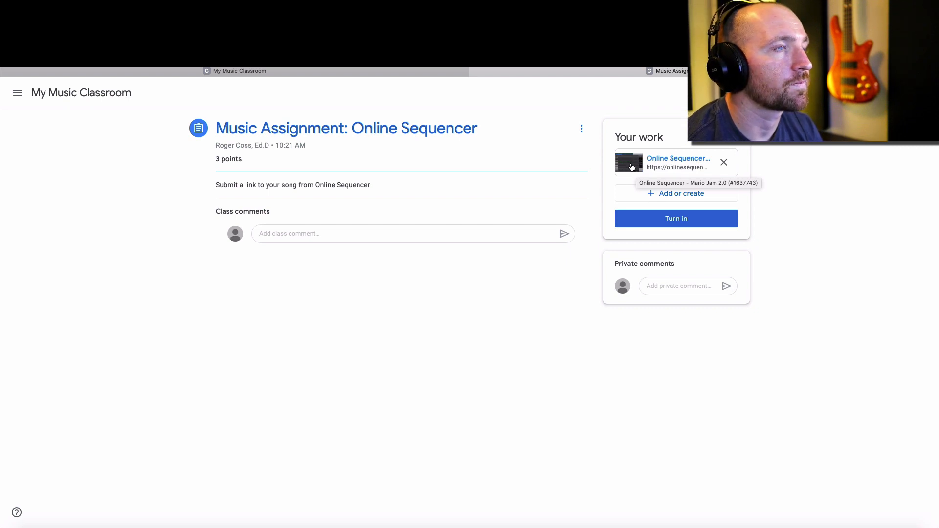
Step: Check the attached link, paste and clear a private comment, then turn in the assignment
{"action": "left_click", "coordinate": [680, 160]}
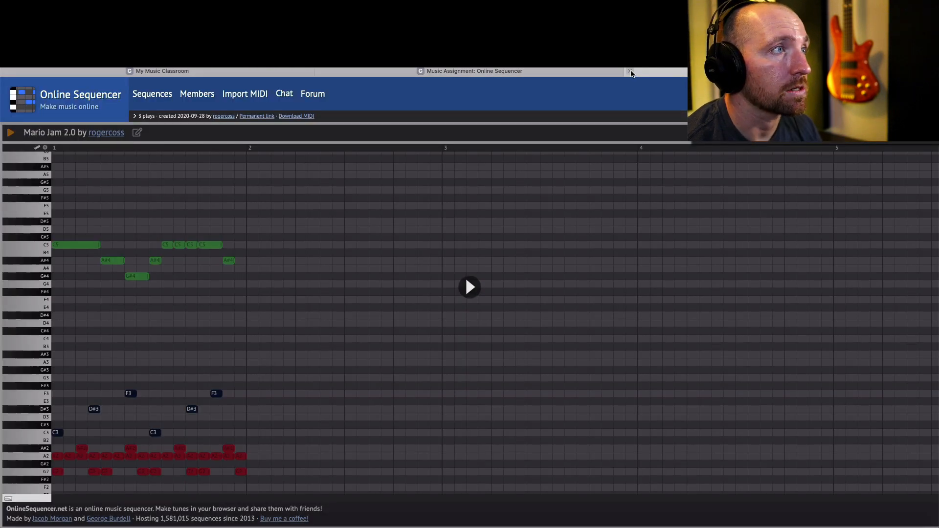
{"action": "left_click", "coordinate": [633, 72]}
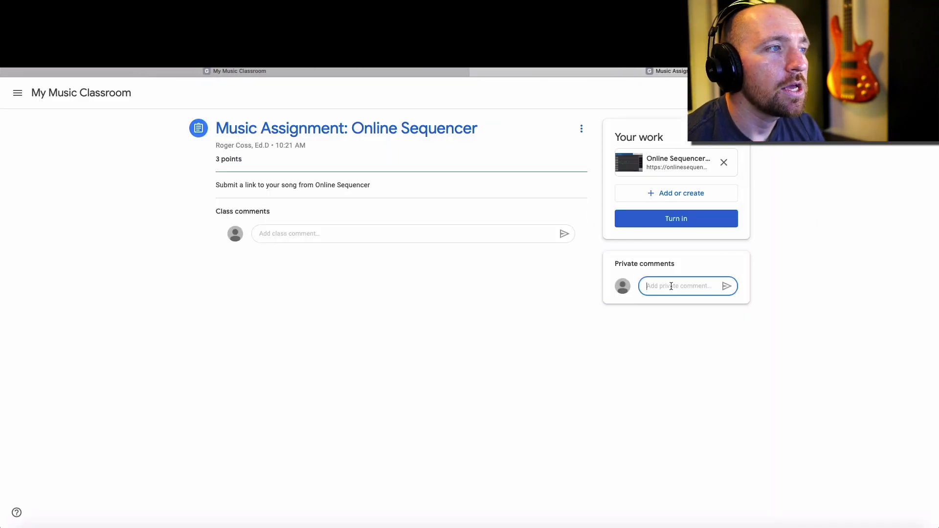
{"action": "type", "text": "https://onlinesequencer.net/1637743"}
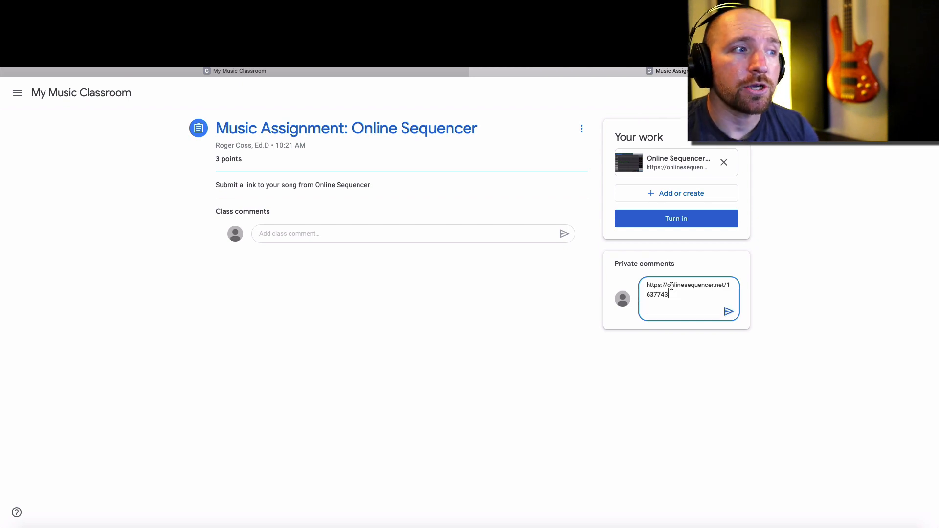
{"action": "key", "text": "ctrl+a"}
{"action": "key", "text": "ctrl+x"}
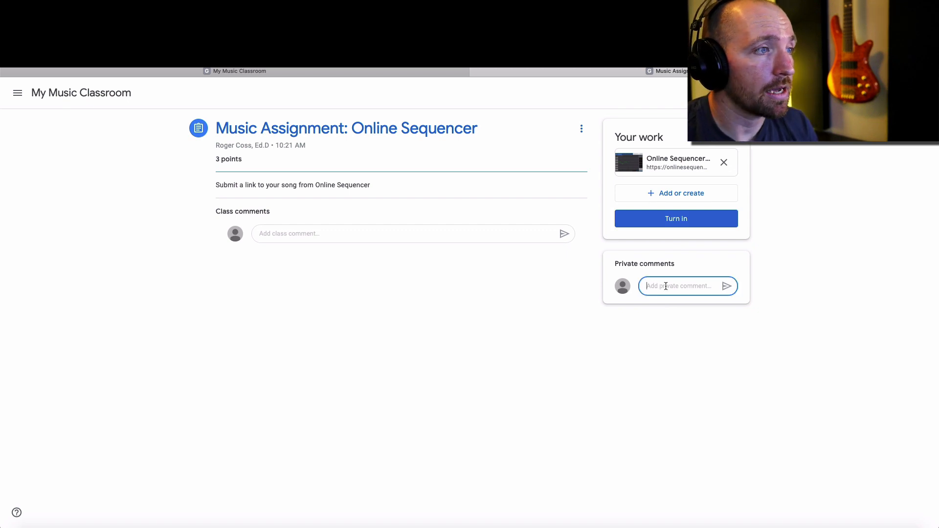
{"action": "left_click", "coordinate": [667, 220]}
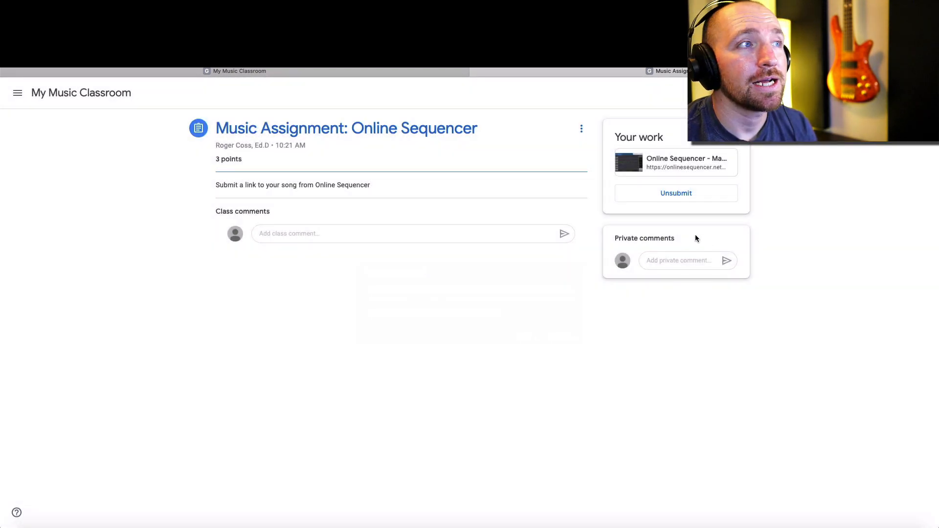
Step: From the teacher tab, open Grades and the Online Sequencer assignment's student work
{"action": "left_click", "coordinate": [278, 72]}
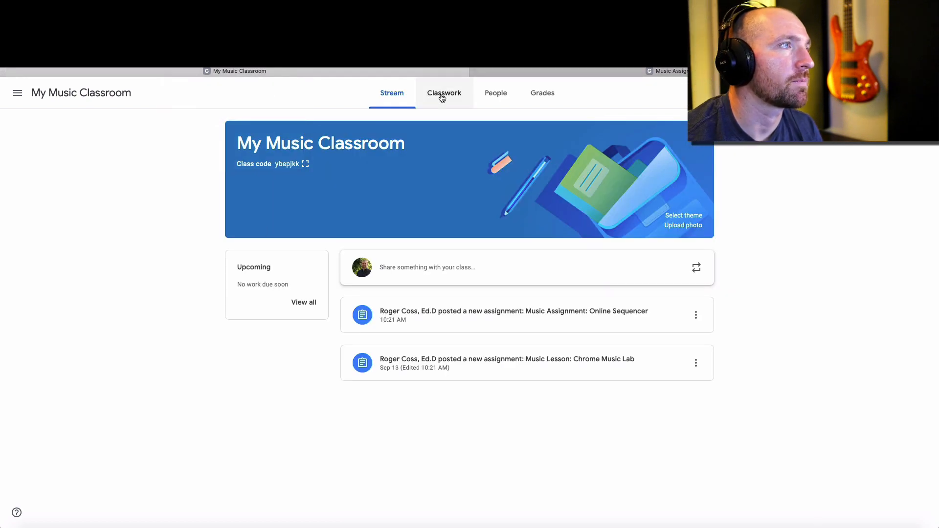
{"action": "left_click", "coordinate": [543, 92]}
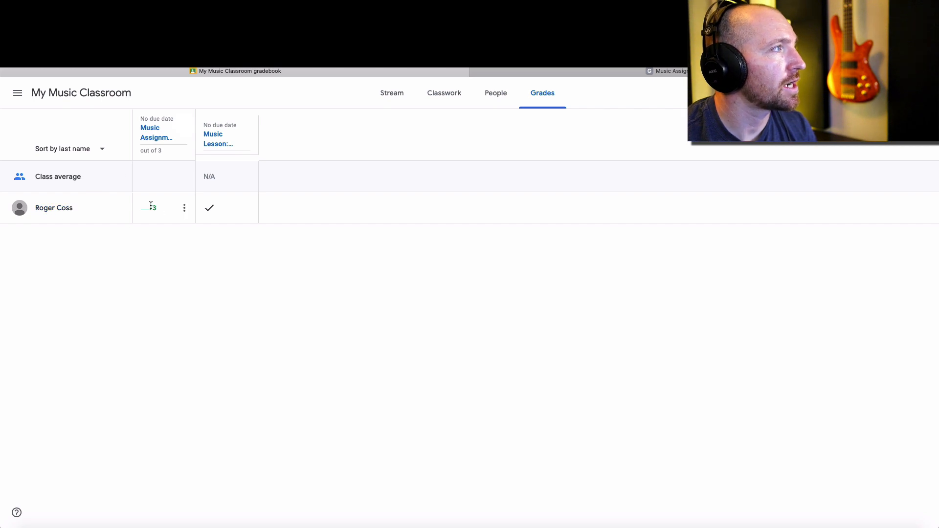
{"action": "left_click", "coordinate": [152, 134]}
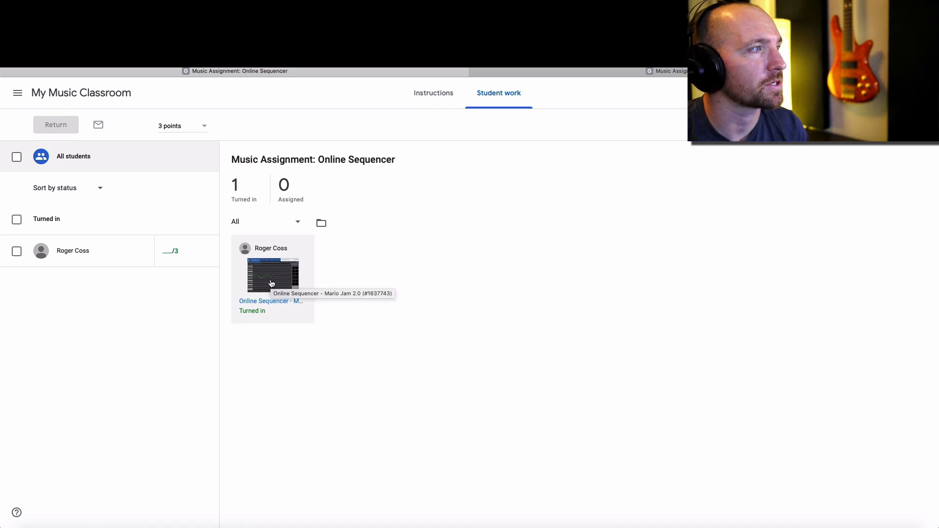
Step: Play back the student's Mario Jam 2.0 song in Online Sequencer and return to Classroom
{"action": "left_click", "coordinate": [270, 274]}
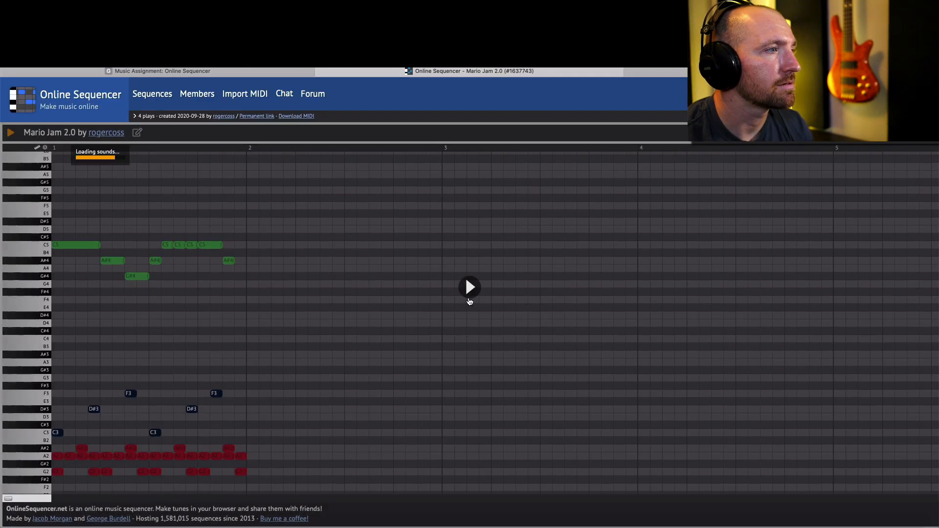
{"action": "left_click", "coordinate": [469, 286]}
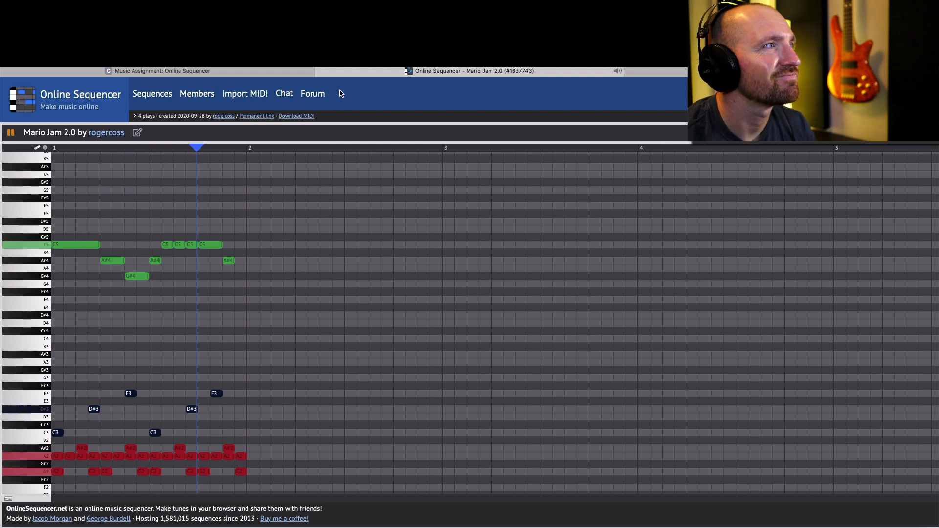
{"action": "left_click", "coordinate": [323, 71]}
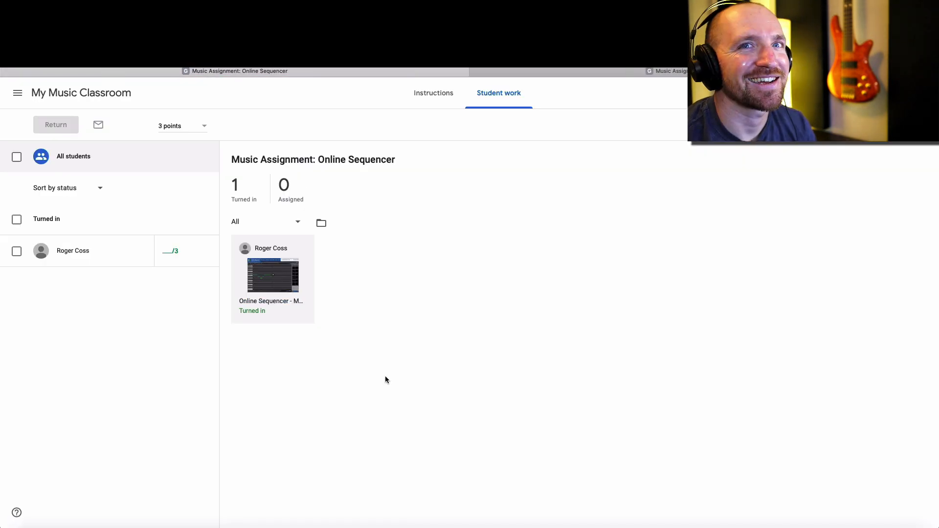
Step: Grade Mario Jam 2.0 as 3/3 and return it with the private comment 'Great job!'
{"action": "left_click", "coordinate": [168, 252]}
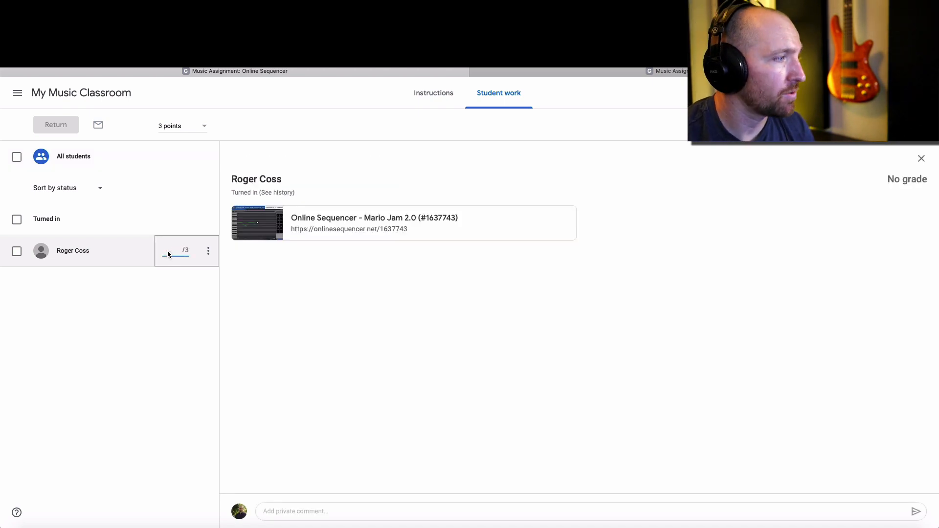
{"action": "type", "text": "3"}
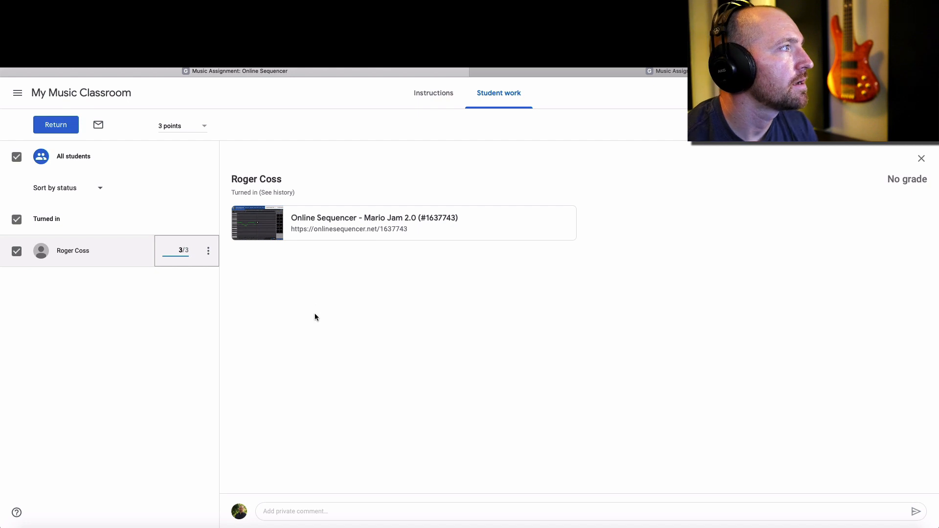
{"action": "left_click", "coordinate": [54, 125]}
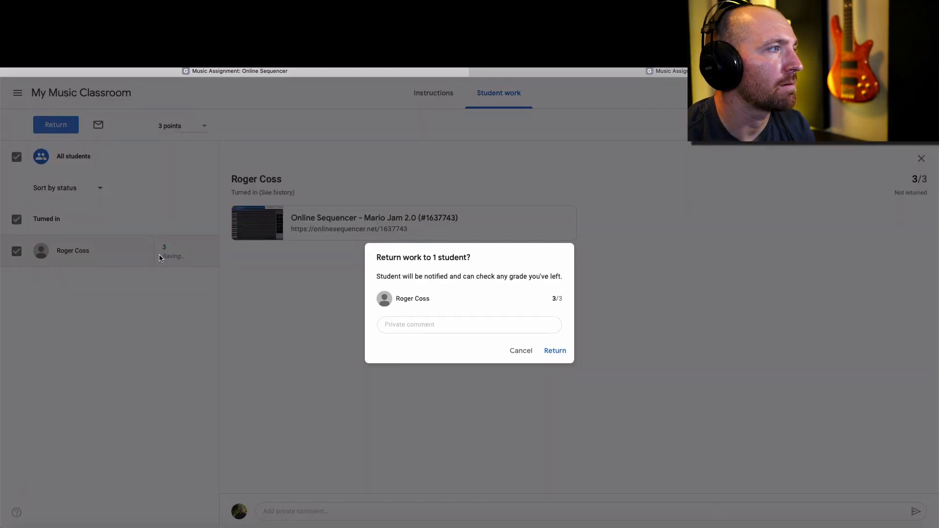
{"action": "left_click", "coordinate": [400, 325]}
{"action": "type", "text": "Great job!"}
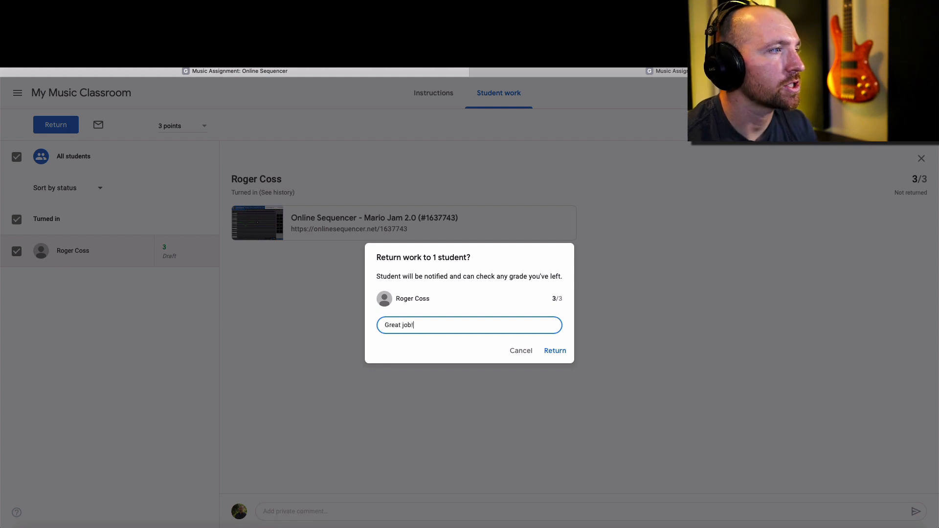
{"action": "left_click", "coordinate": [549, 351]}
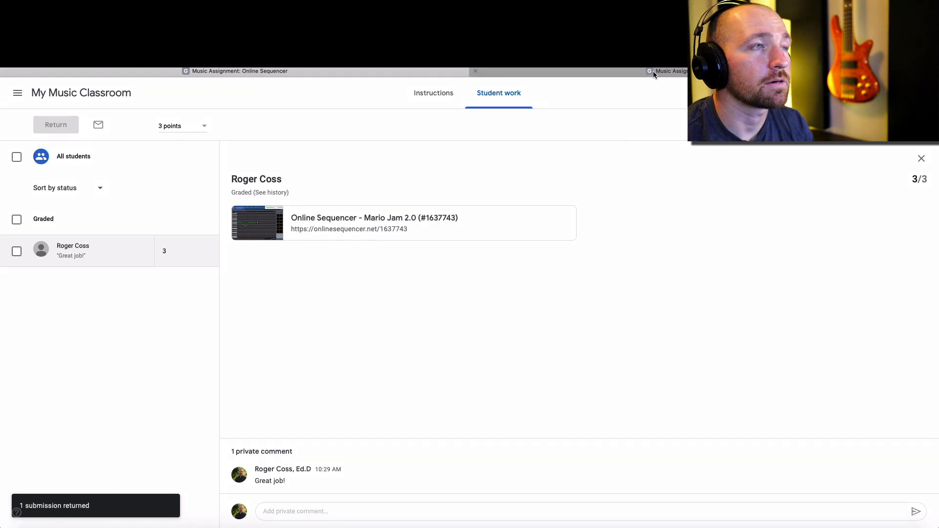
Step: From the student's Classwork view, reopen the Online Sequencer assignment showing the 3/3 grade
{"action": "left_click", "coordinate": [655, 74]}
{"action": "left_click", "coordinate": [120, 92]}
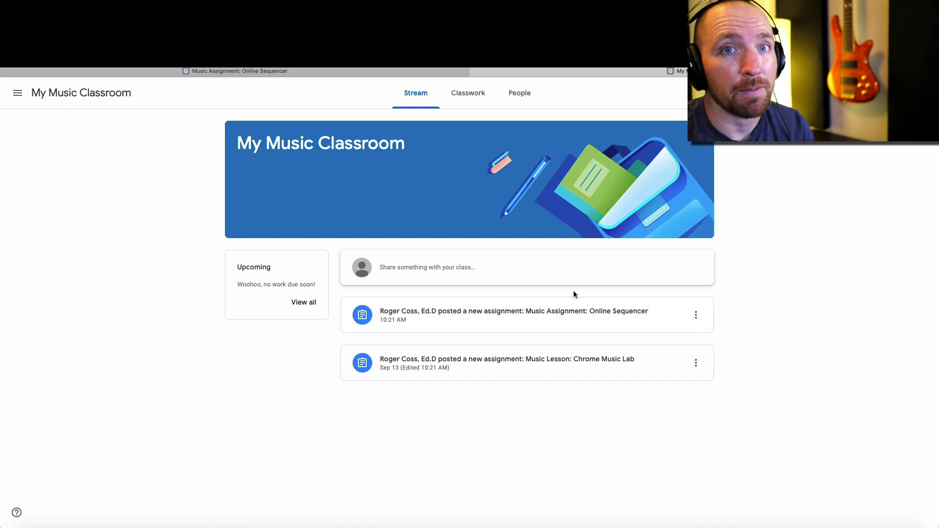
{"action": "left_click", "coordinate": [457, 99]}
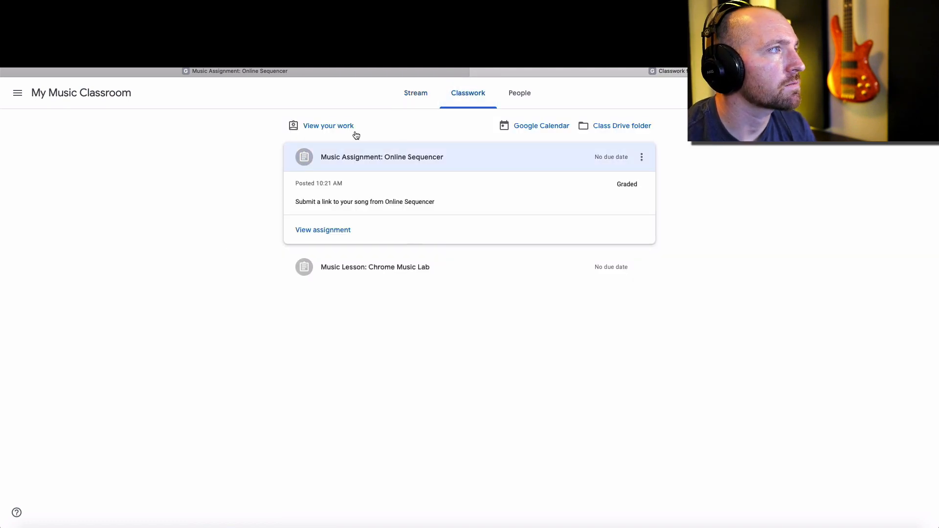
{"action": "mouse_move", "coordinate": [381, 157]}
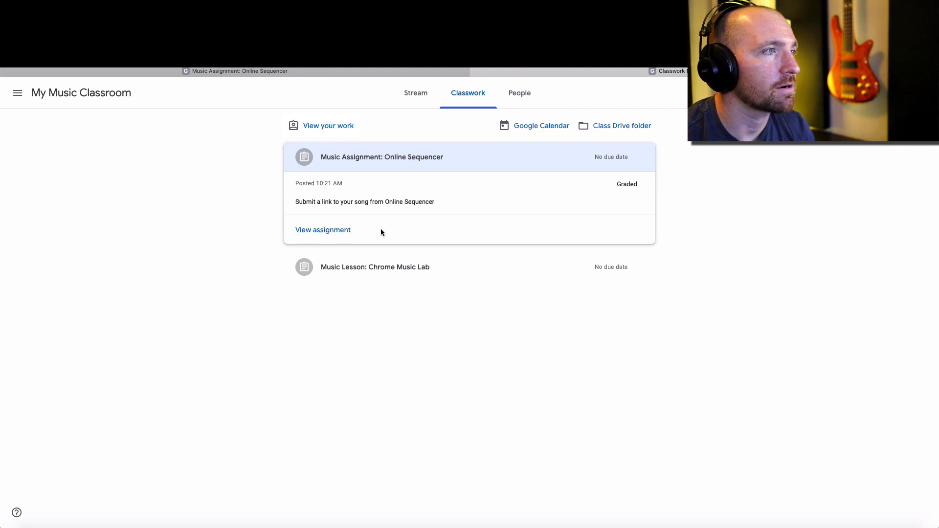
{"action": "left_click", "coordinate": [334, 231]}
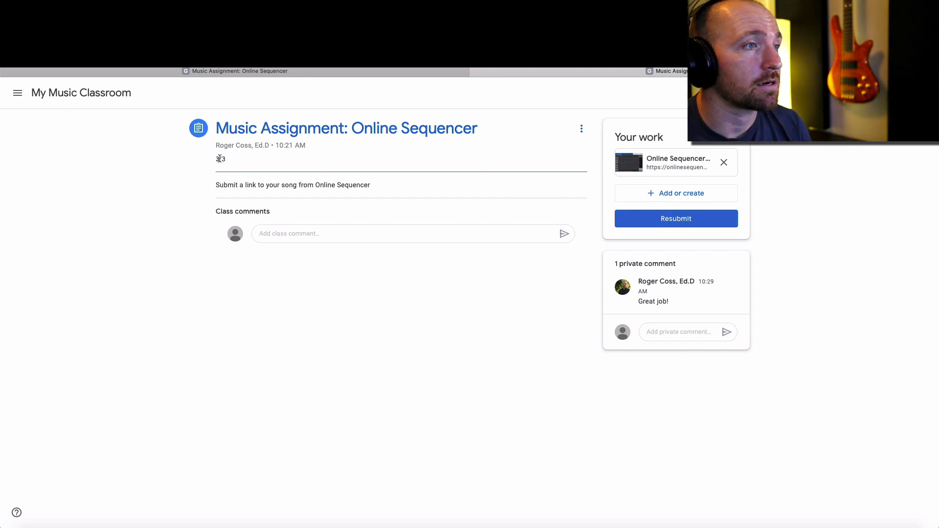
Step: Remove the original song attachment and attach a new pasted Online Sequencer link
{"action": "left_click", "coordinate": [724, 163]}
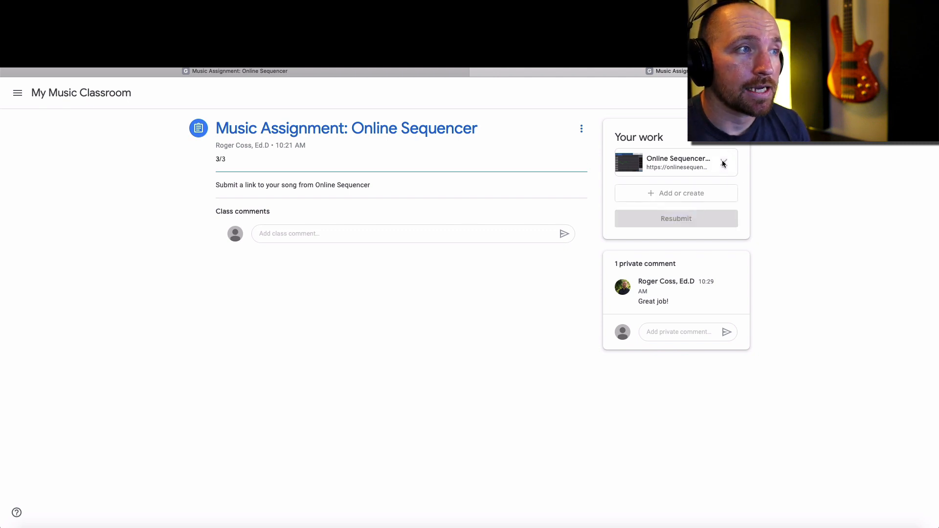
{"action": "left_click", "coordinate": [682, 157]}
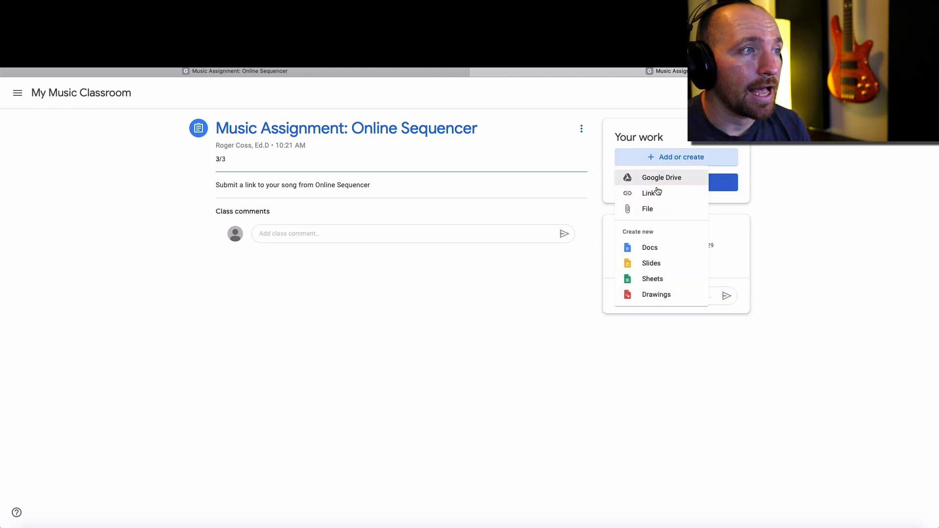
{"action": "left_click", "coordinate": [649, 193]}
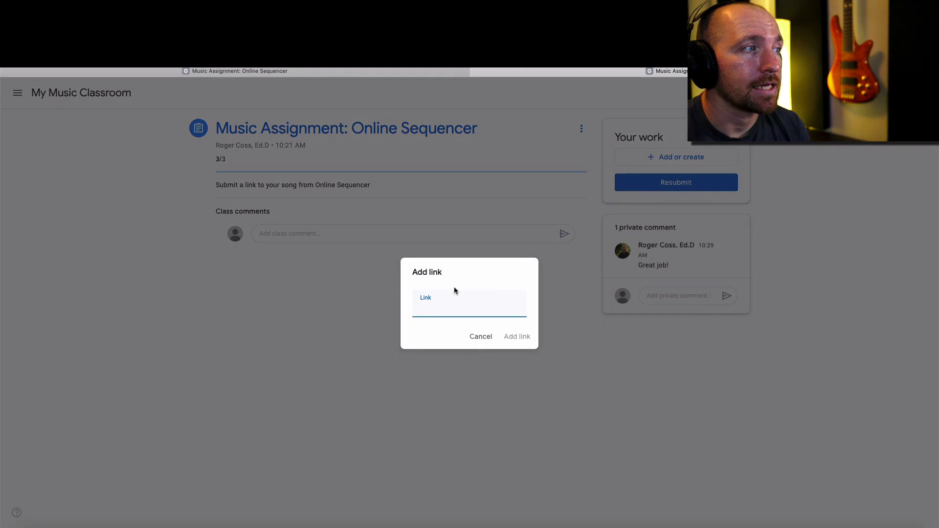
{"action": "key", "text": "ctrl+v"}
{"action": "left_click", "coordinate": [517, 336]}
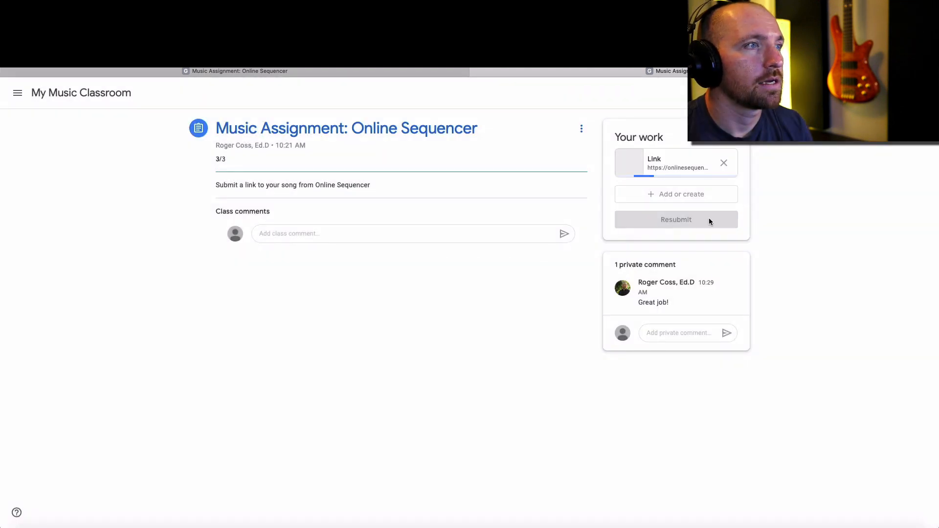